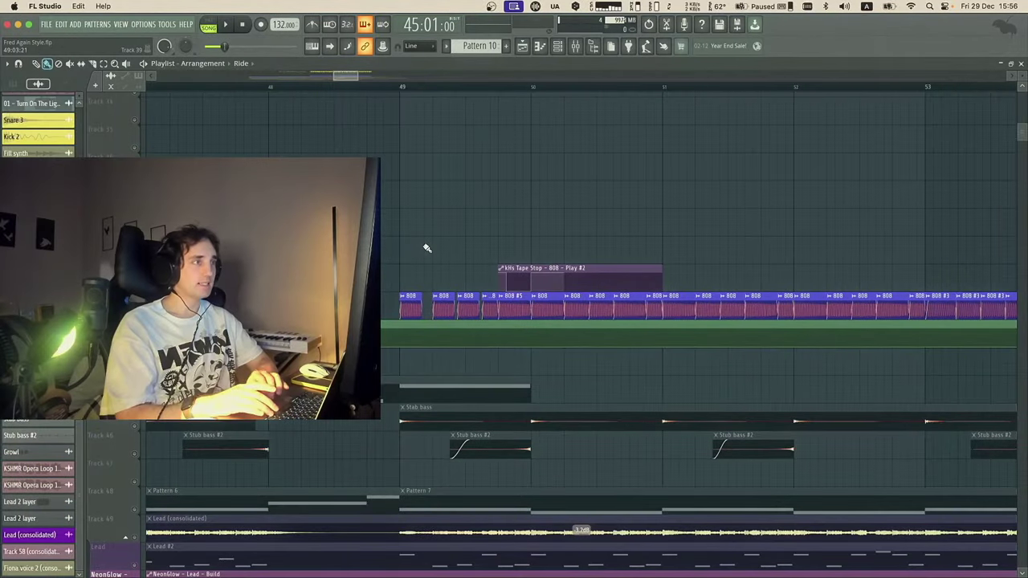
# Step: Play the 808 bass part from bar 49 and examine its clips and Tape Stop automation
pyautogui.scroll(5, 426, 248)
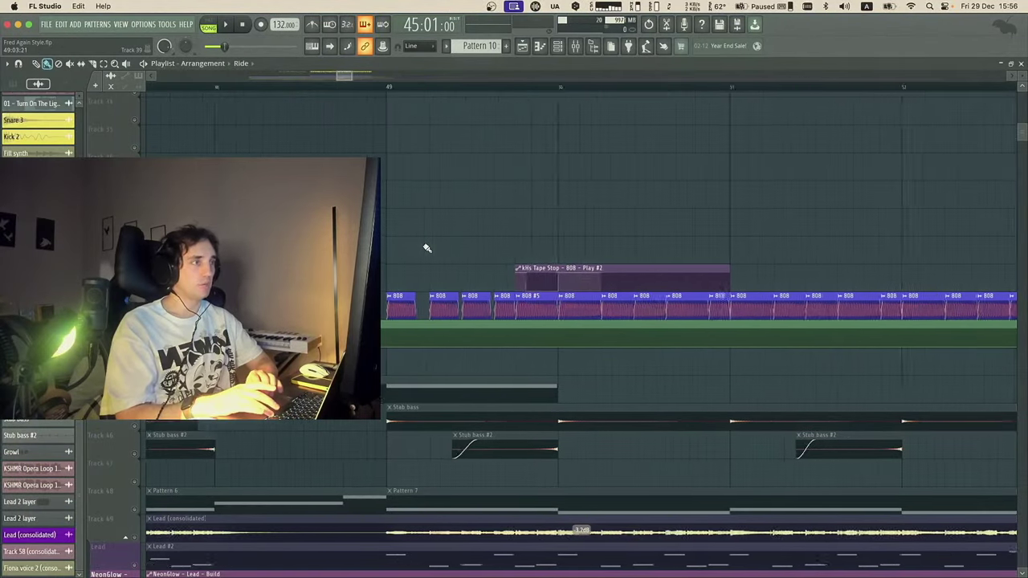
pyautogui.scroll(-3, 78, 197)
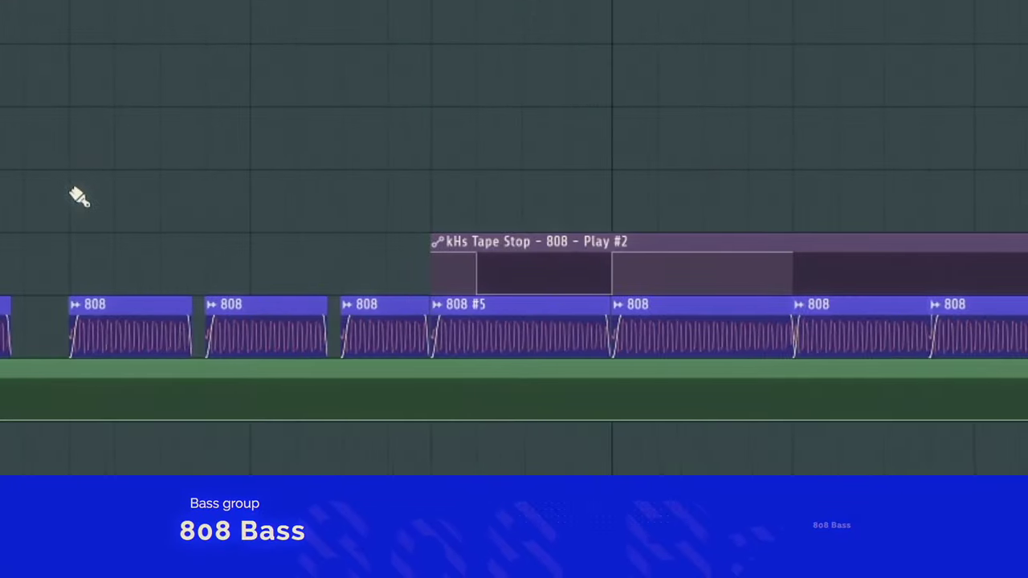
pyautogui.press('space')
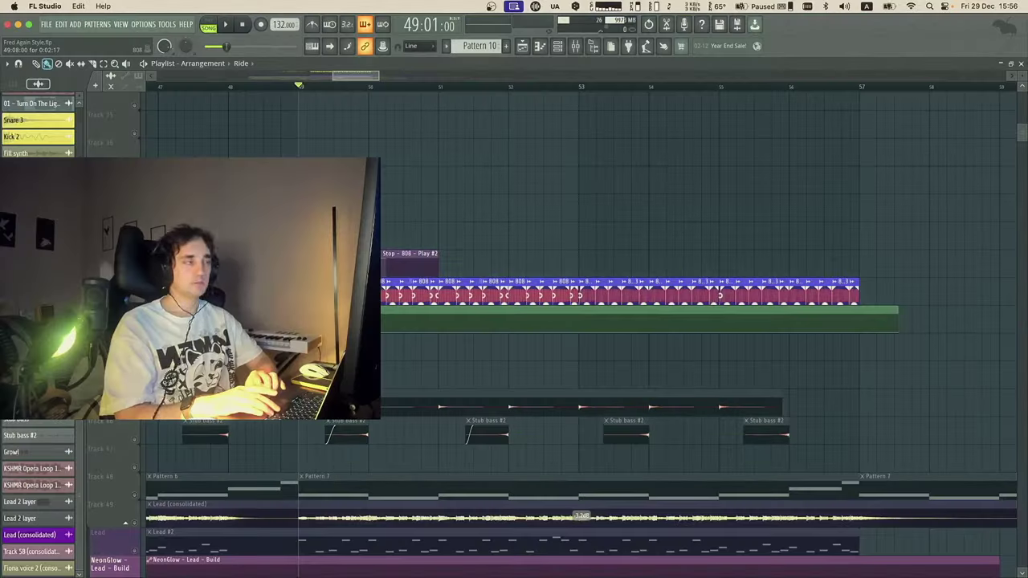
pyautogui.scroll(10, 578, 321)
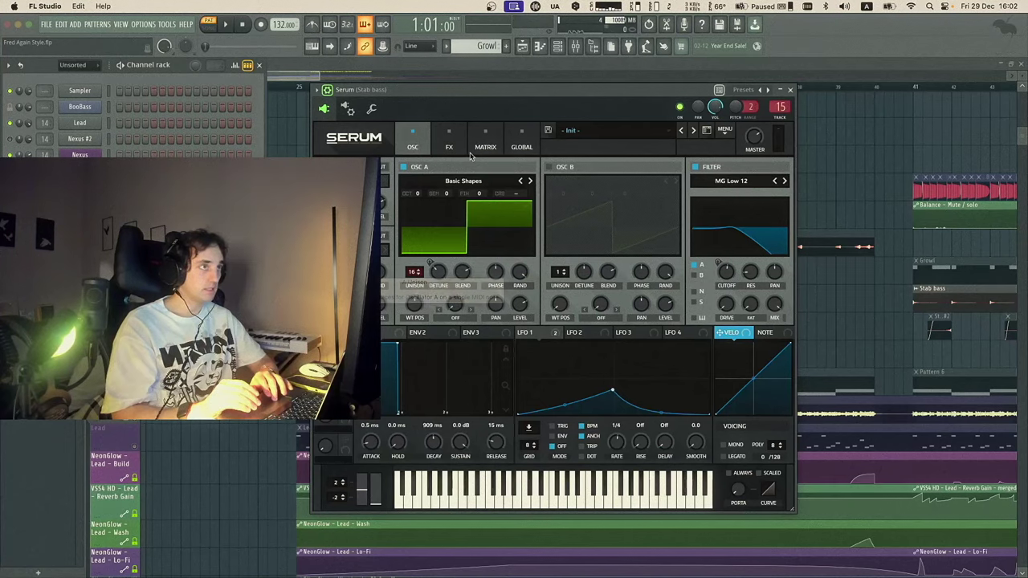
# Step: Inspect the Stab bass Serum patch: oscillator A's wavetable categories and the LFO 1 modulation assignments
pyautogui.click(281, 81)
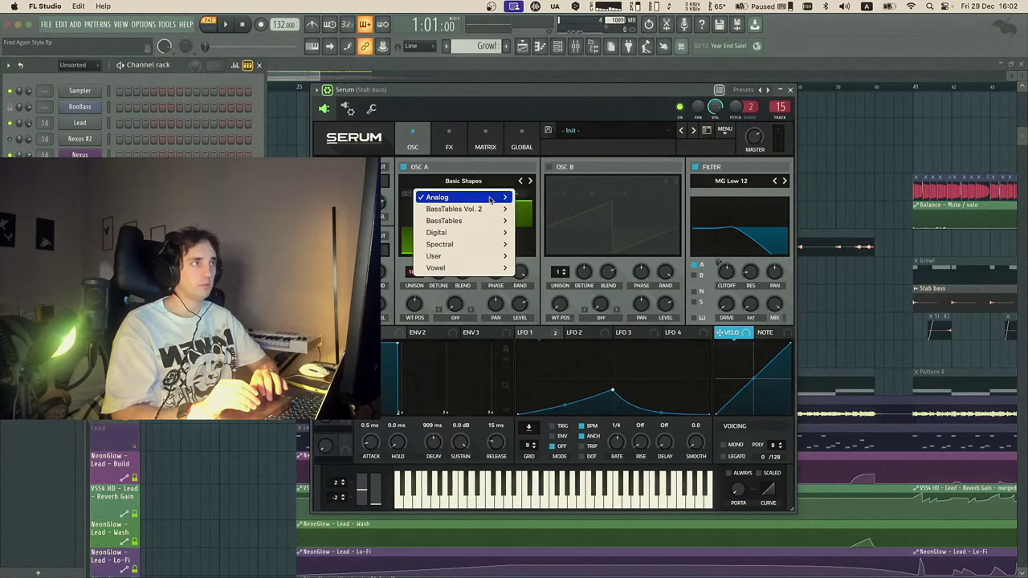
pyautogui.moveTo(491, 199)
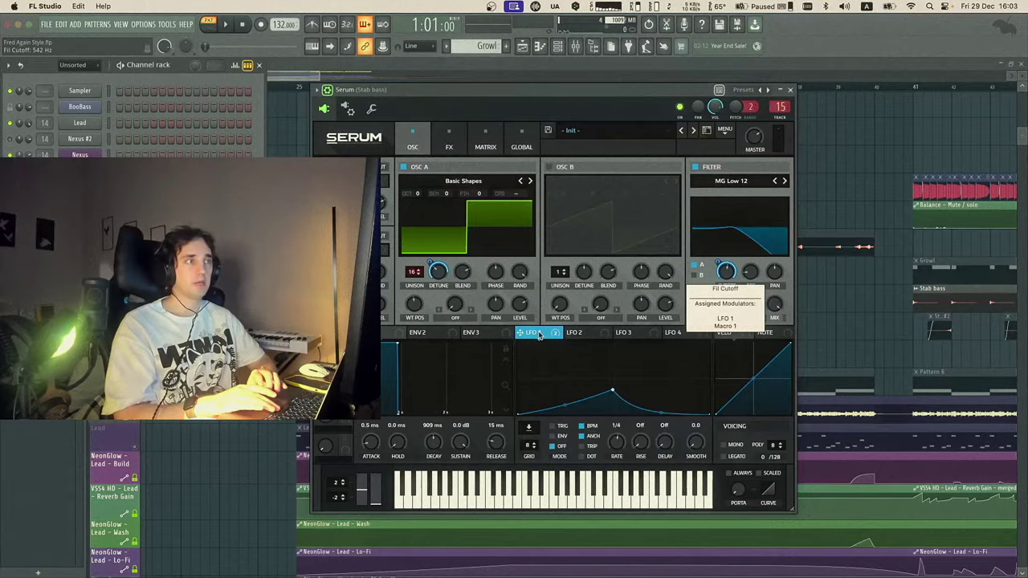
pyautogui.moveTo(538, 335); pyautogui.dragTo(443, 269)
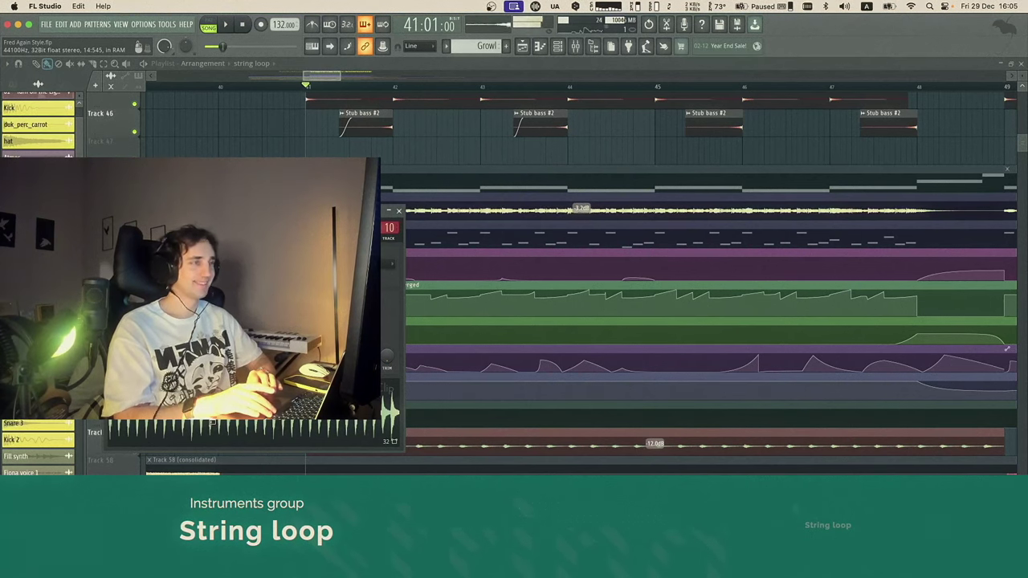
# Step: Play the string loop and examine the neighbouring pad, atmosphere and lead layer tracks
pyautogui.click(228, 448)
pyautogui.press('space')
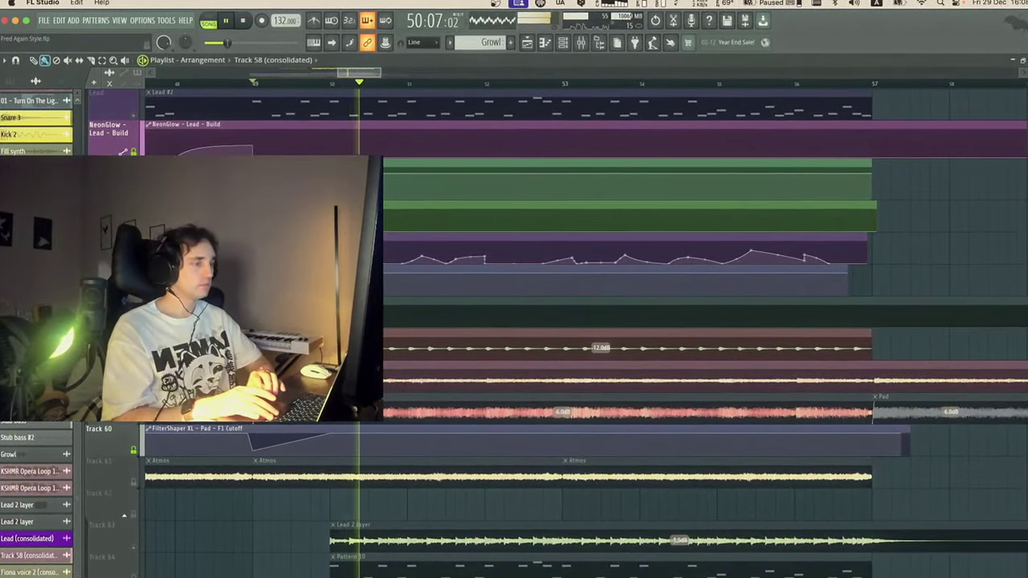
pyautogui.scroll(-2, 562, 321)
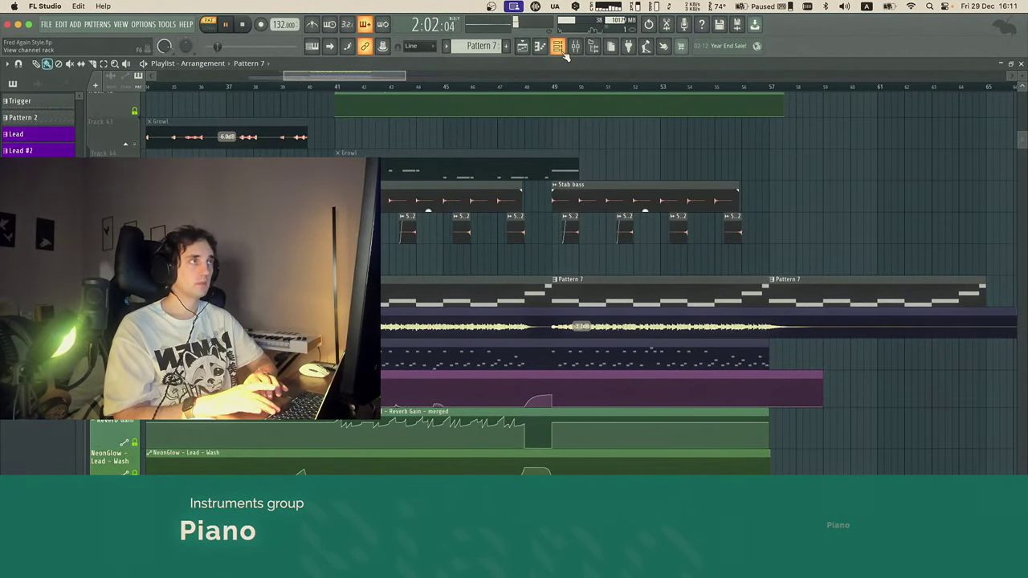
# Step: Open the channel rack and the piano roll for Pattern 7 to view the piano part
pyautogui.click(562, 50)
pyautogui.press('F7')
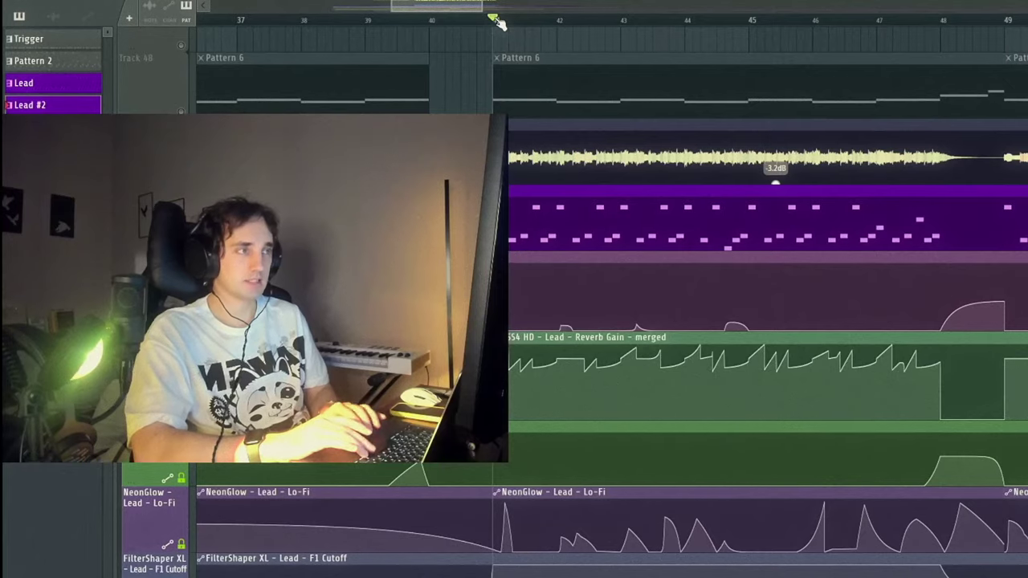
# Step: Examine the main synth lead, its Lead #2 pattern and the automation clips below it from bar 41
pyautogui.scroll(3, 581, 404)
pyautogui.scroll(-3, 583, 400)
pyautogui.scroll(3, 590, 374)
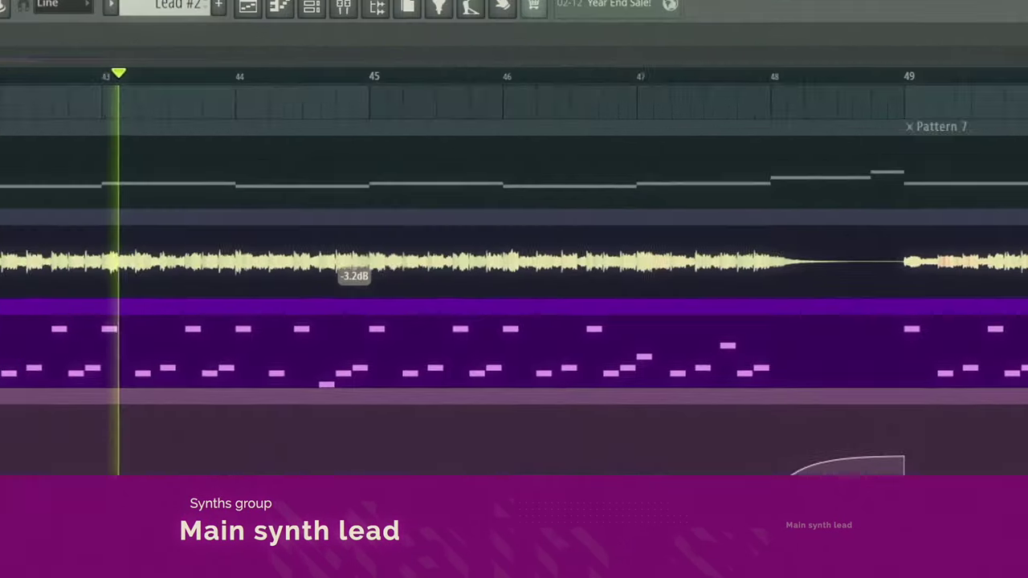
pyautogui.scroll(-1, 534, 375)
pyautogui.hscroll(1, 534, 374)
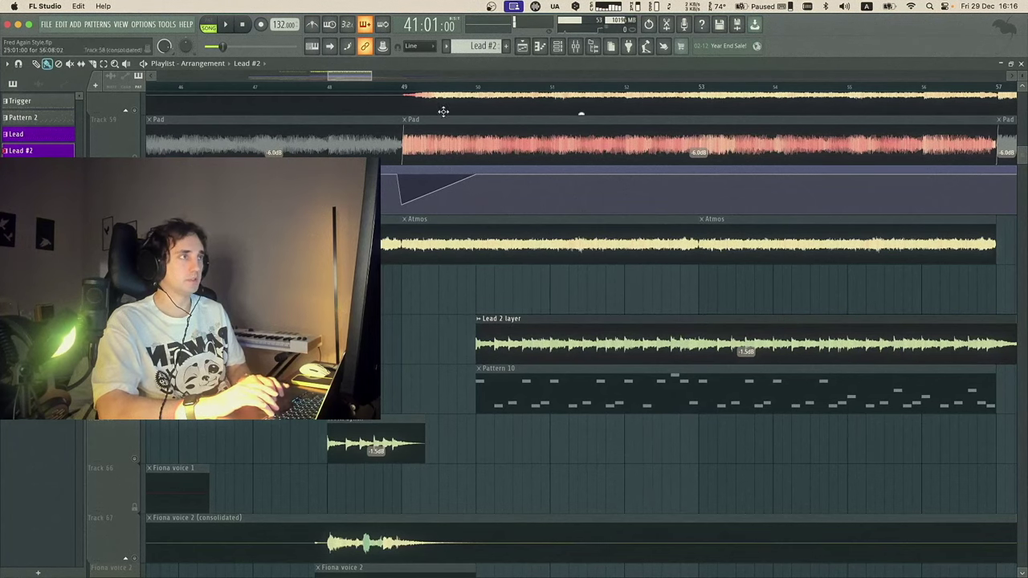
# Step: Play the Lead 2 layer clip from about bar 50 and compare it with the surrounding tracks
pyautogui.click(470, 87)
pyautogui.press('space')
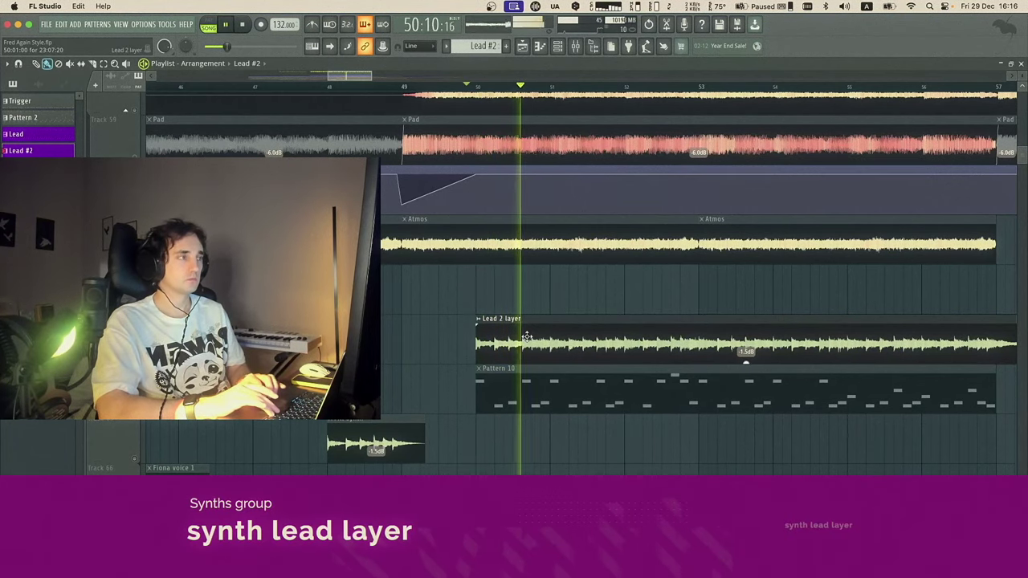
pyautogui.scroll(2, 526, 337)
pyautogui.hscroll(2, 526, 337)
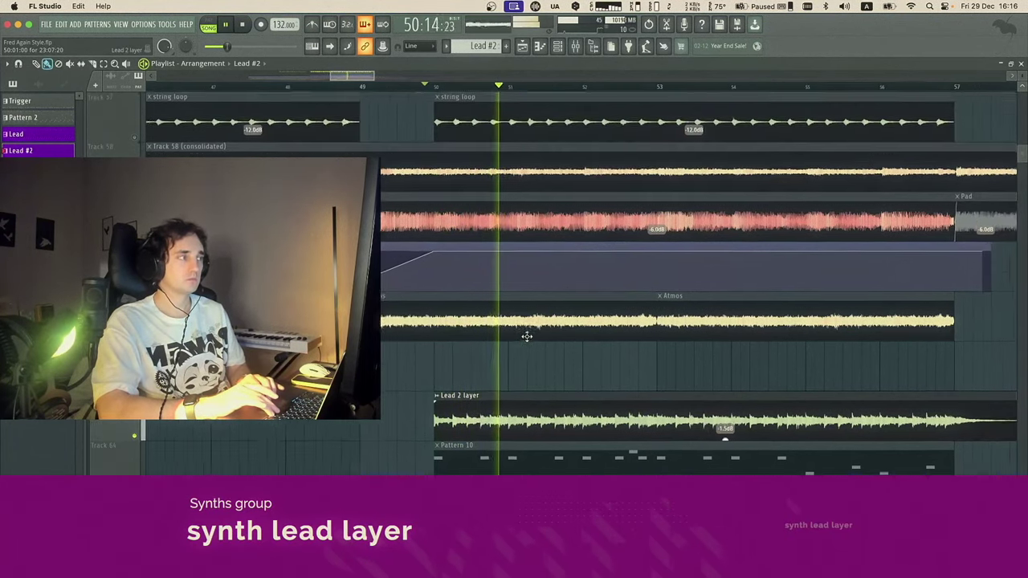
pyautogui.scroll(-2, 527, 337)
pyautogui.scroll(4, 526, 337)
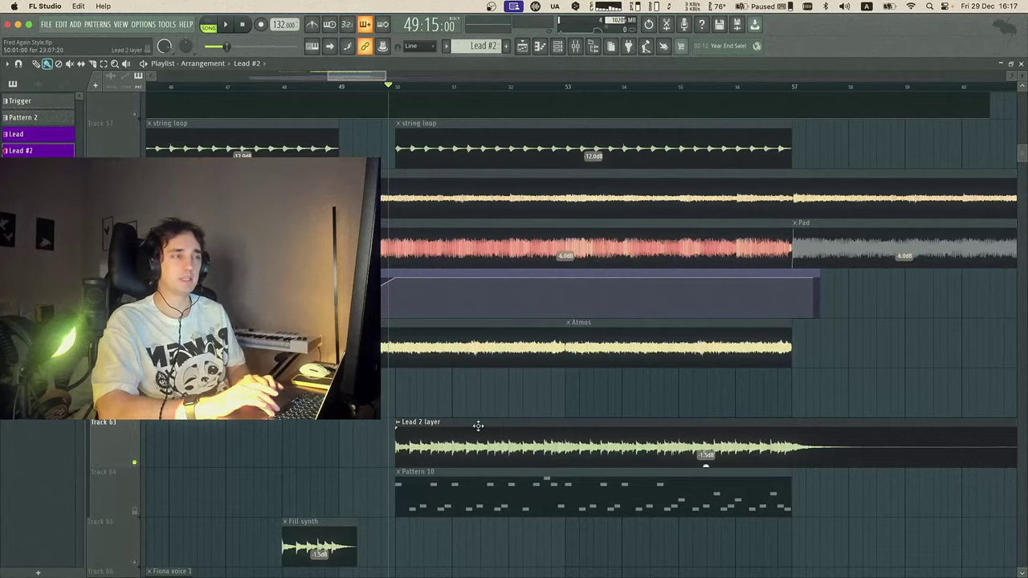
# Step: Play the lead around bars 47 to 49 and watch the NeonGlow Lo-Fi, Wash and Build controls follow their automation
pyautogui.scroll(6, 478, 426)
pyautogui.scroll(4, 463, 375)
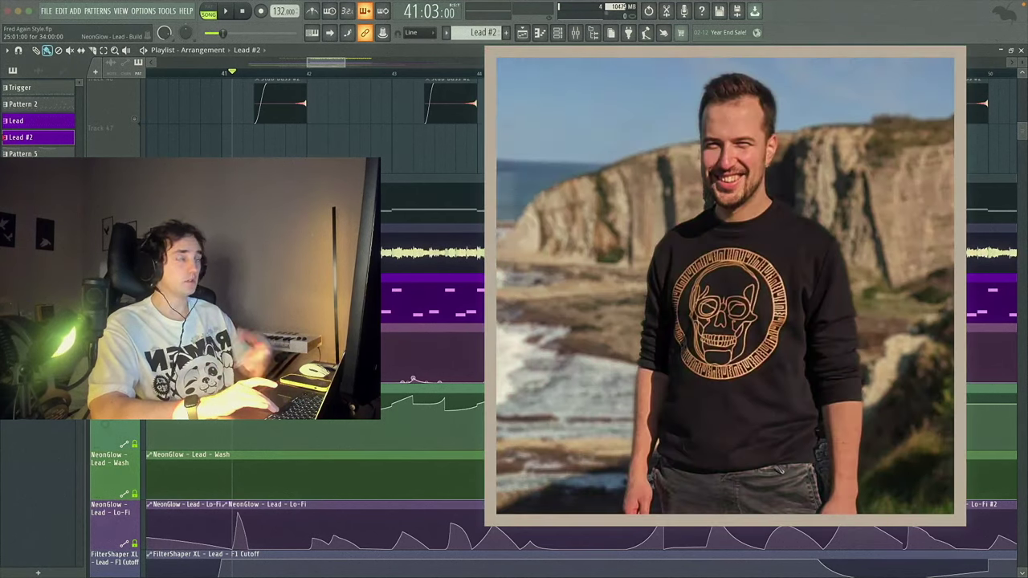
pyautogui.hscroll(1, 477, 257)
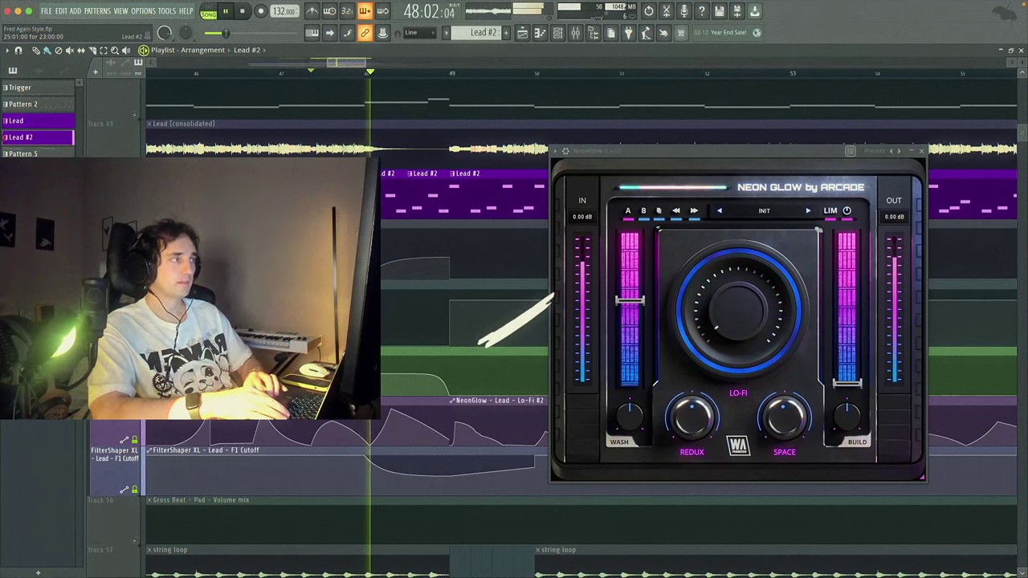
pyautogui.press('space')
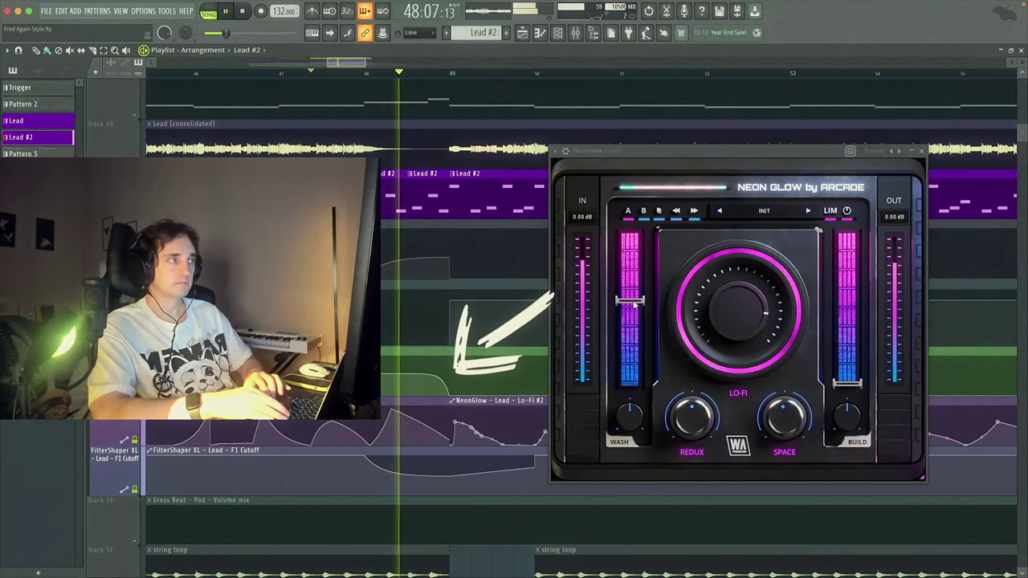
pyautogui.press('space')
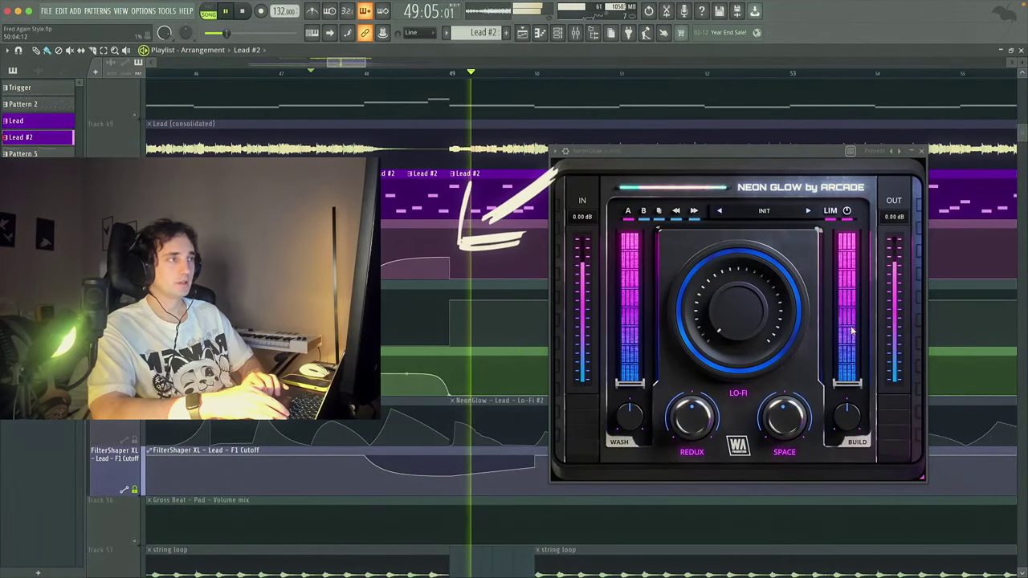
pyautogui.press('space')
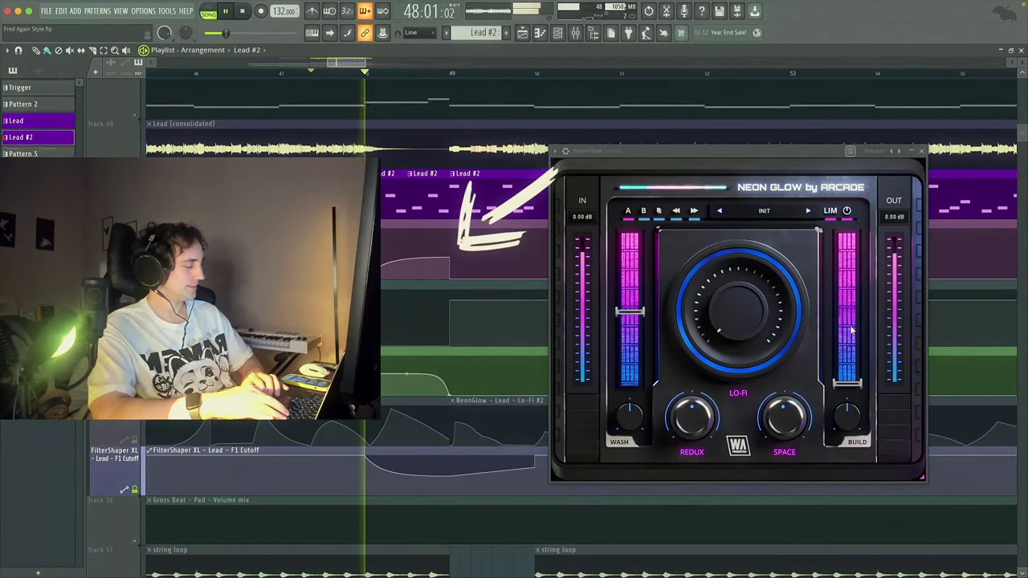
pyautogui.press('space')
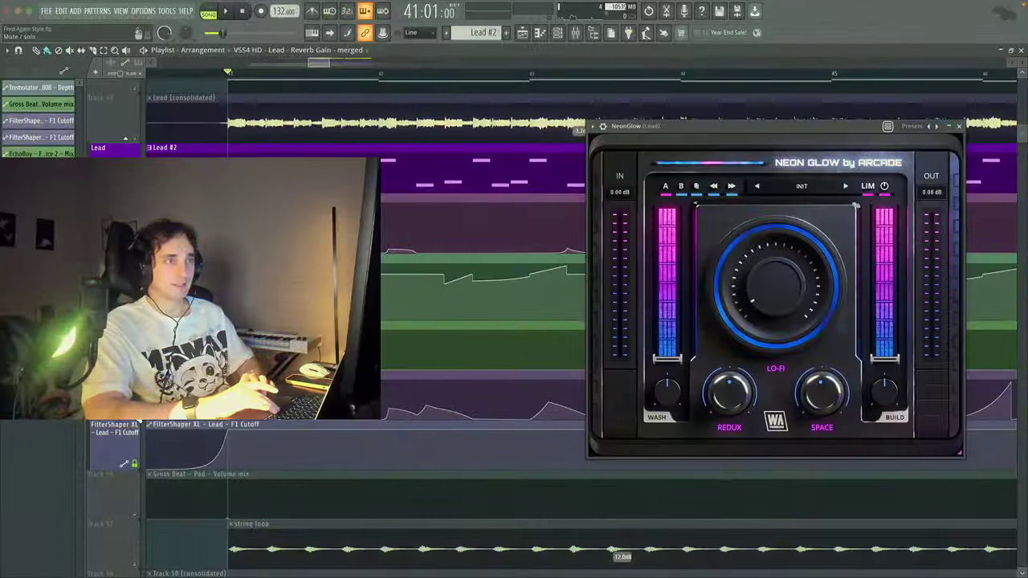
# Step: Compare the lead with the NeonGlow Lo-Fi automation track muted and unmuted during playback from bar 41
pyautogui.click(134, 413)
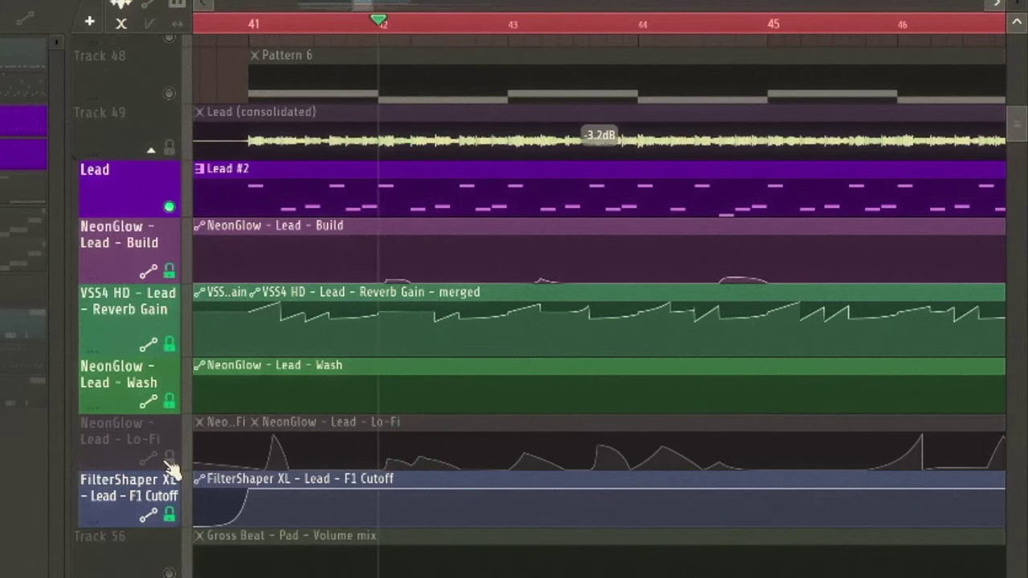
pyautogui.click(169, 459)
pyautogui.press('space')
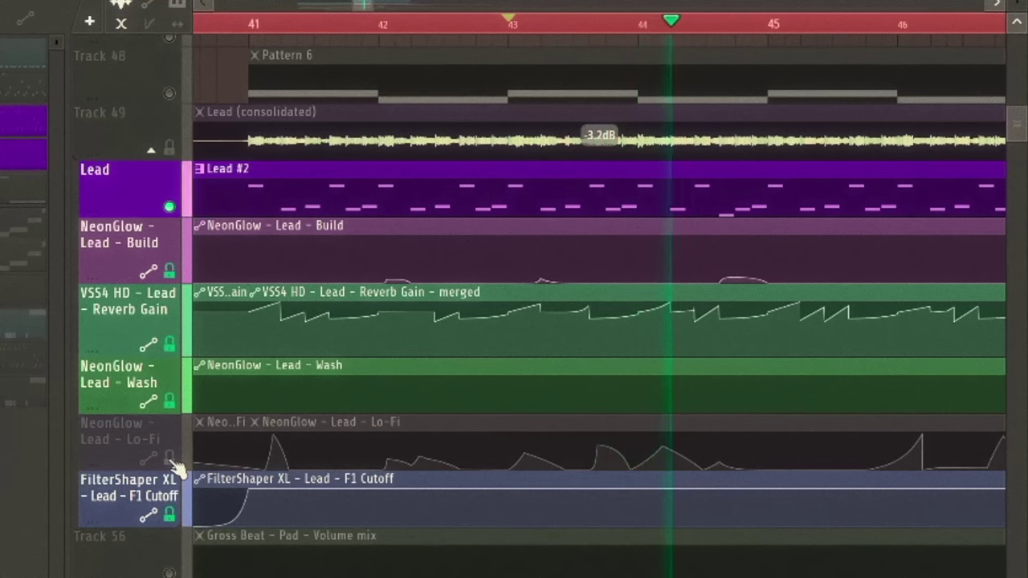
pyautogui.press('space')
pyautogui.click(177, 468)
pyautogui.press('space')
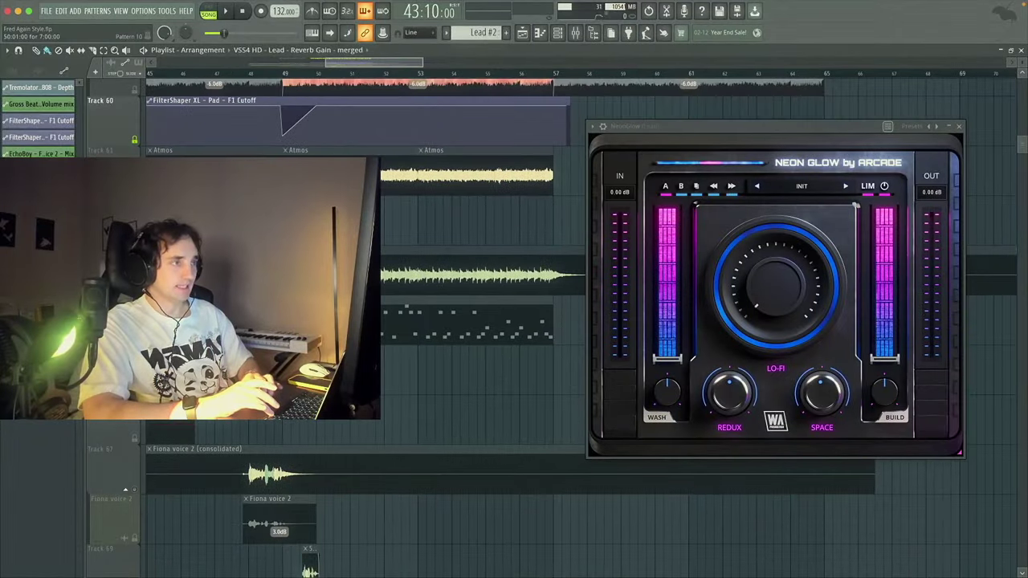
# Step: Open the channel rack and bring the Lead #3 synth of Pattern 10 into view with its VC Technicolor preset
pyautogui.click(558, 32)
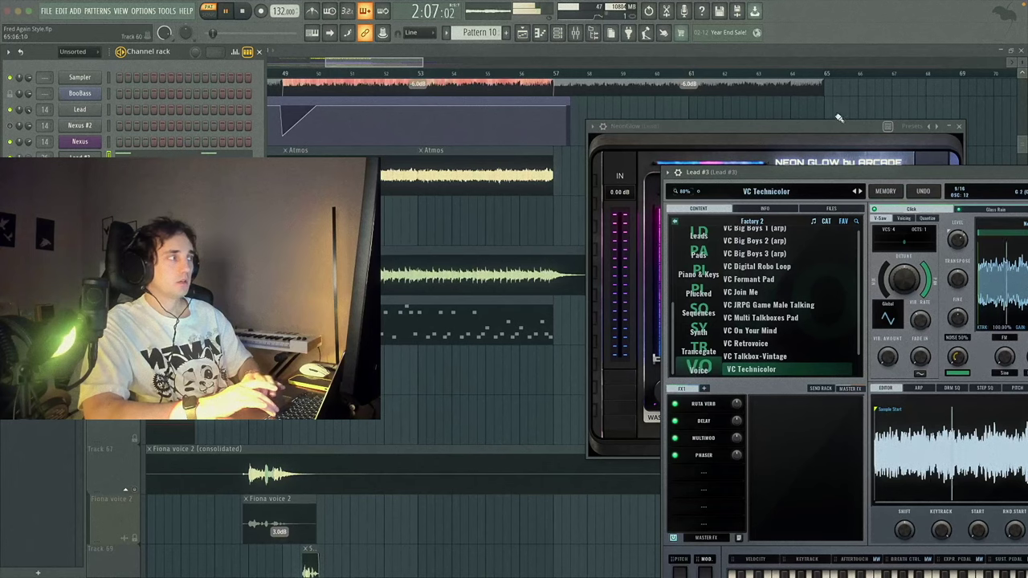
pyautogui.moveTo(902, 177); pyautogui.dragTo(634, 124)
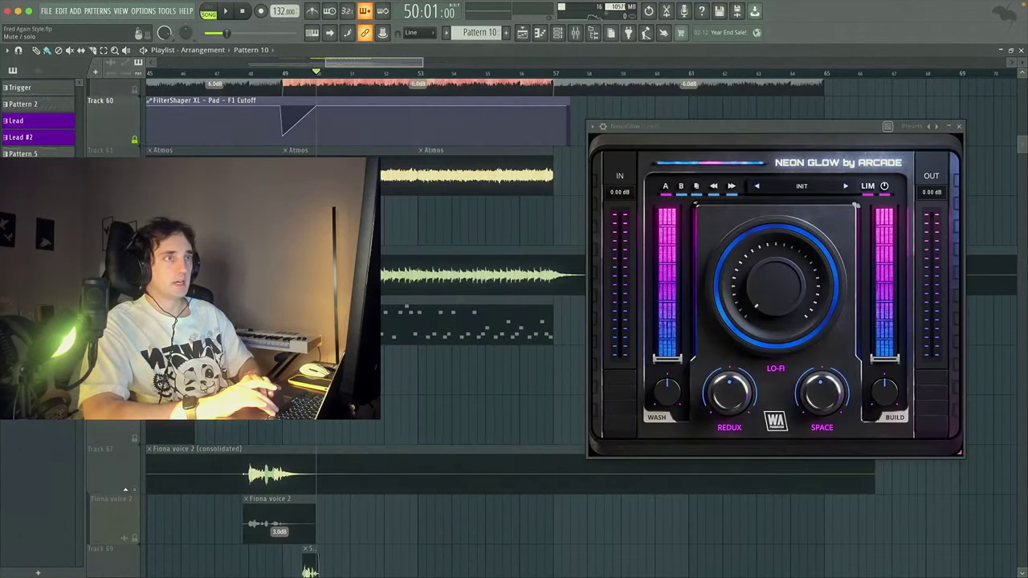
# Step: Play the arrangement from bar 25 to about bar 41, examining the vocal, growl, lead and string loop tracks
pyautogui.scroll(5, 345, 322)
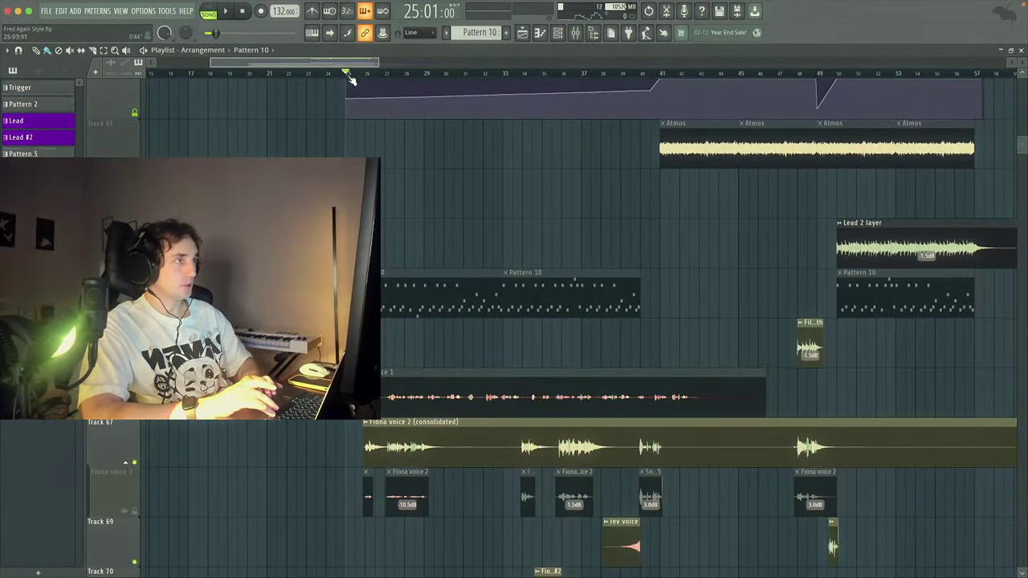
pyautogui.scroll(-4, 351, 80)
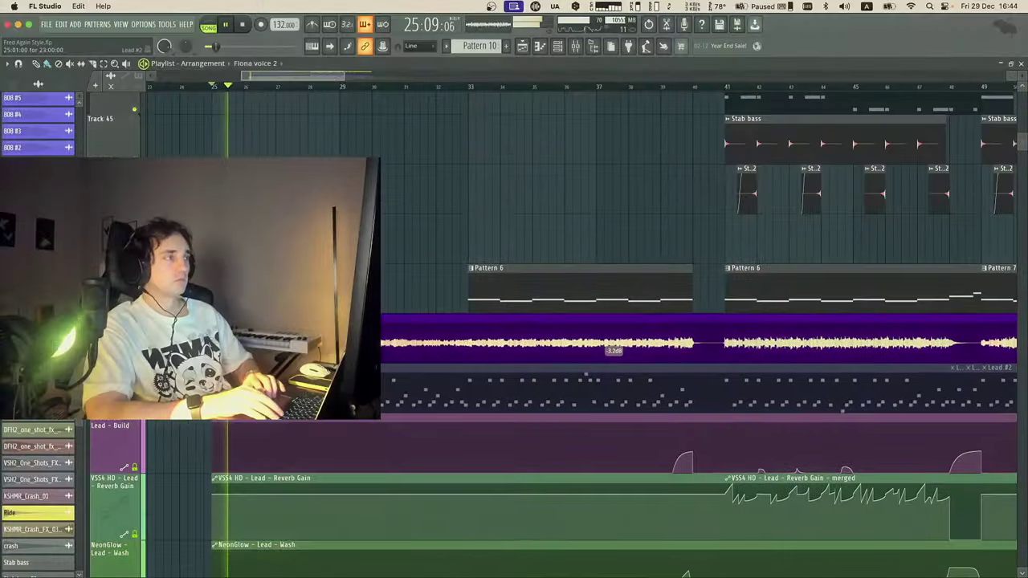
pyautogui.scroll(4, 578, 337)
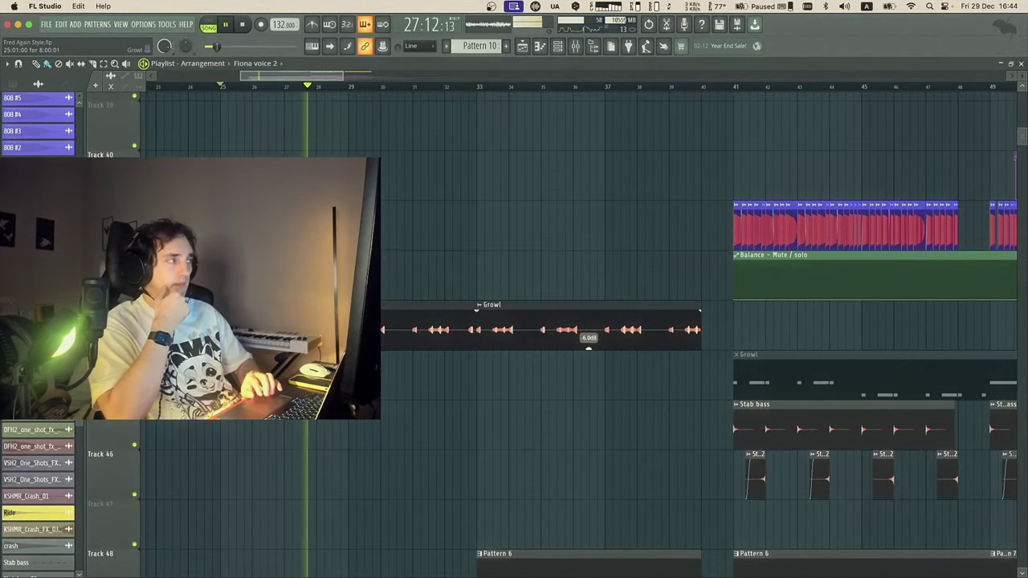
pyautogui.scroll(2, 578, 337)
pyautogui.scroll(-5, 578, 338)
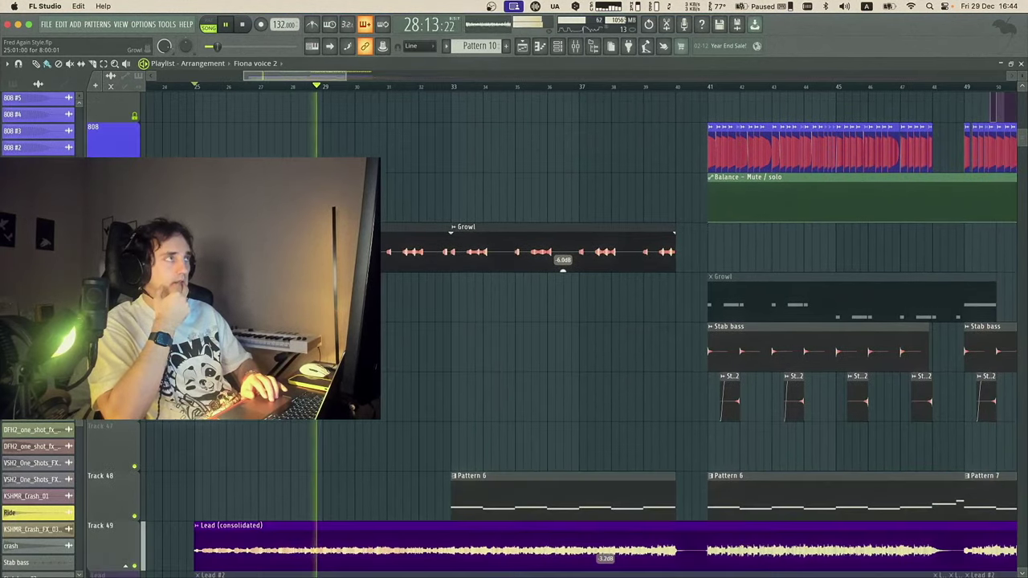
pyautogui.scroll(1, 579, 338)
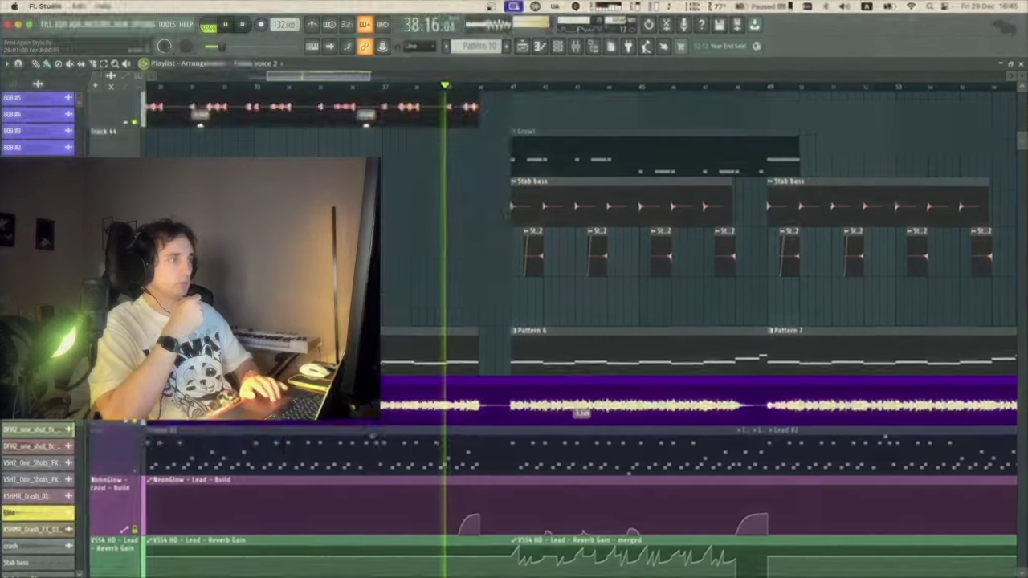
pyautogui.scroll(-10, 578, 337)
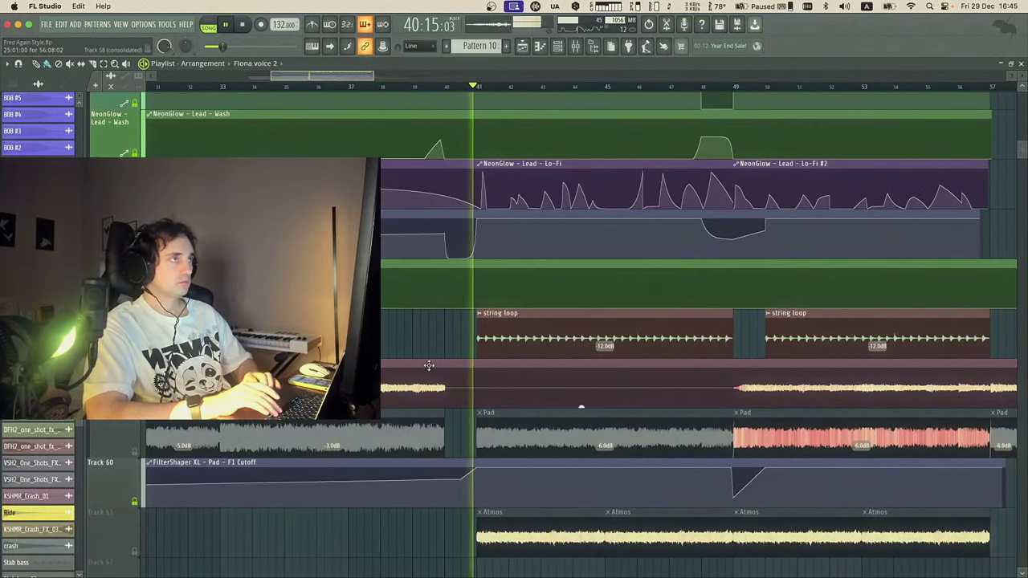
pyautogui.press('space')
# Step: Look through the tracks around bar 41, from the lead automation up to the stab bass and 808 clips
pyautogui.scroll(-3, 451, 299)
pyautogui.scroll(6, 451, 298)
pyautogui.scroll(-6, 451, 299)
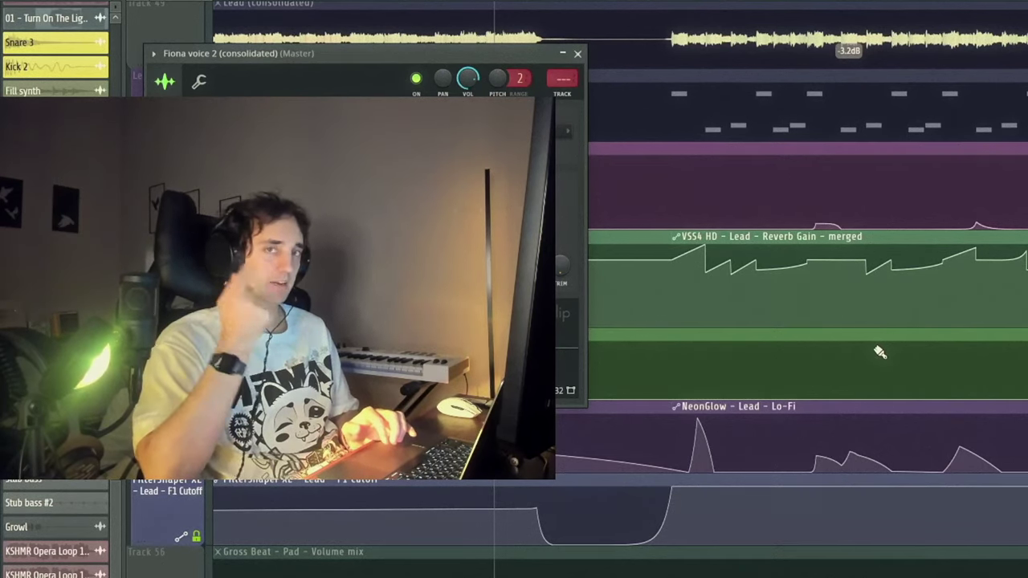
pyautogui.scroll(5, 880, 352)
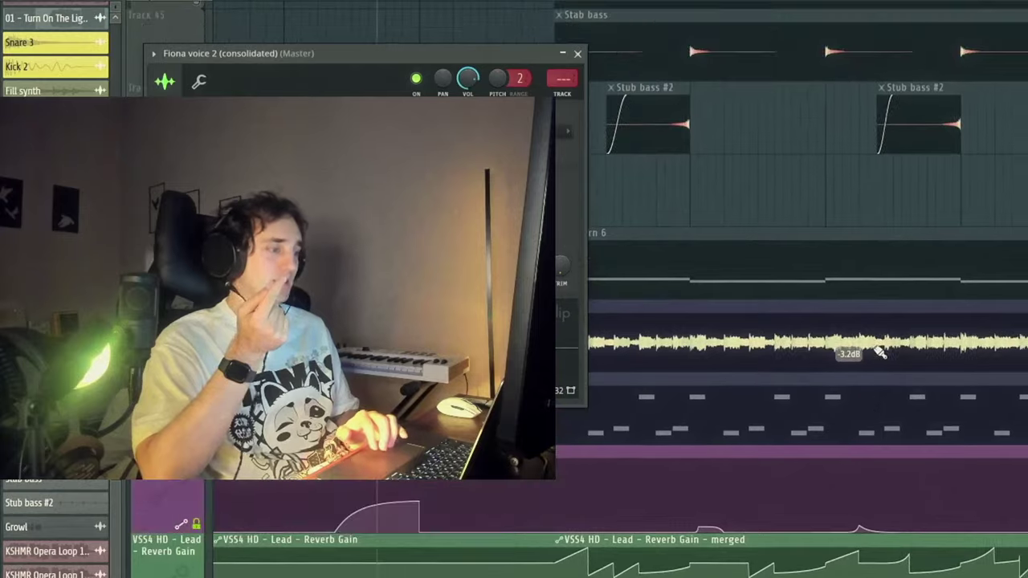
pyautogui.scroll(9, 881, 352)
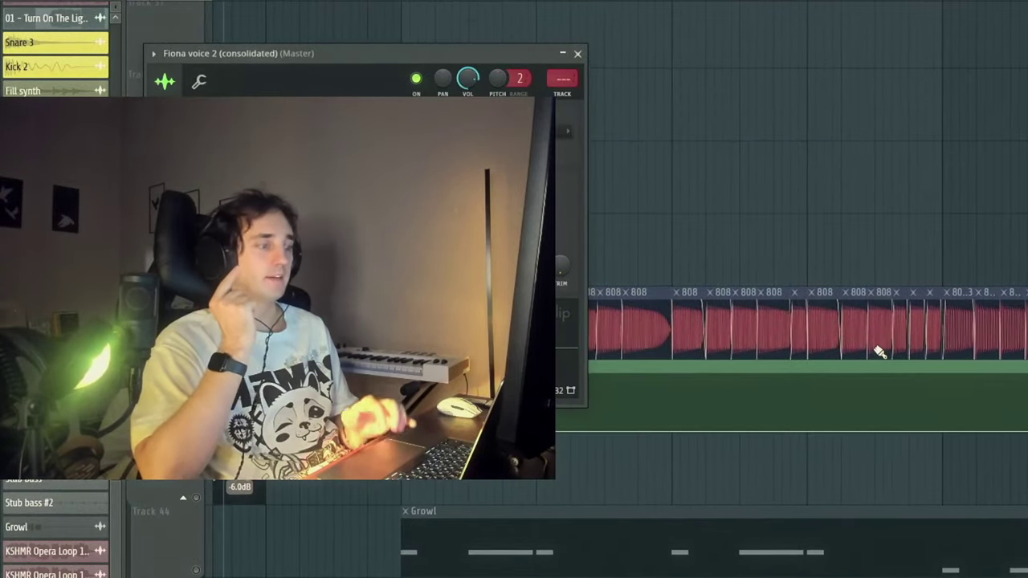